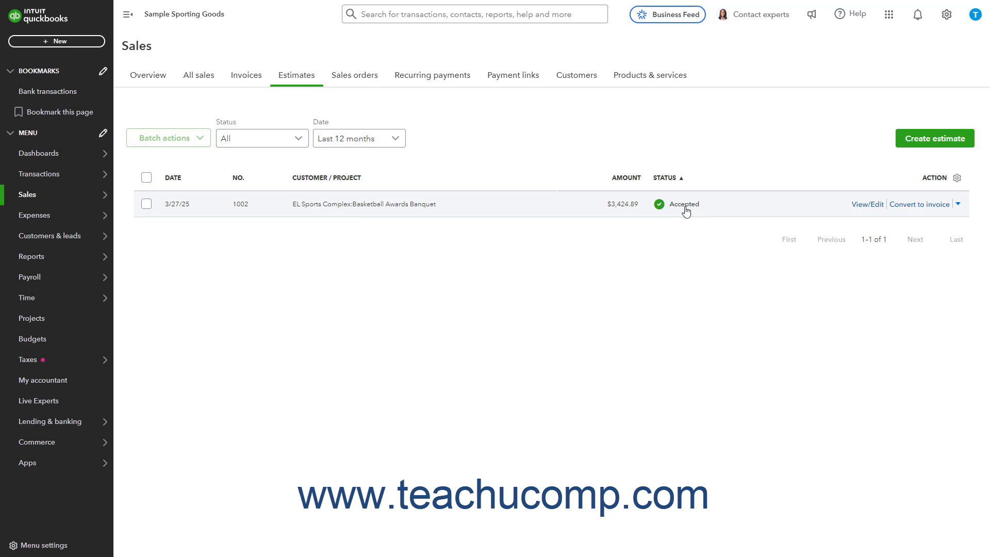
Step: Open the Basketball Awards Banquet estimate for editing and check its available status options
left_click(686, 210)
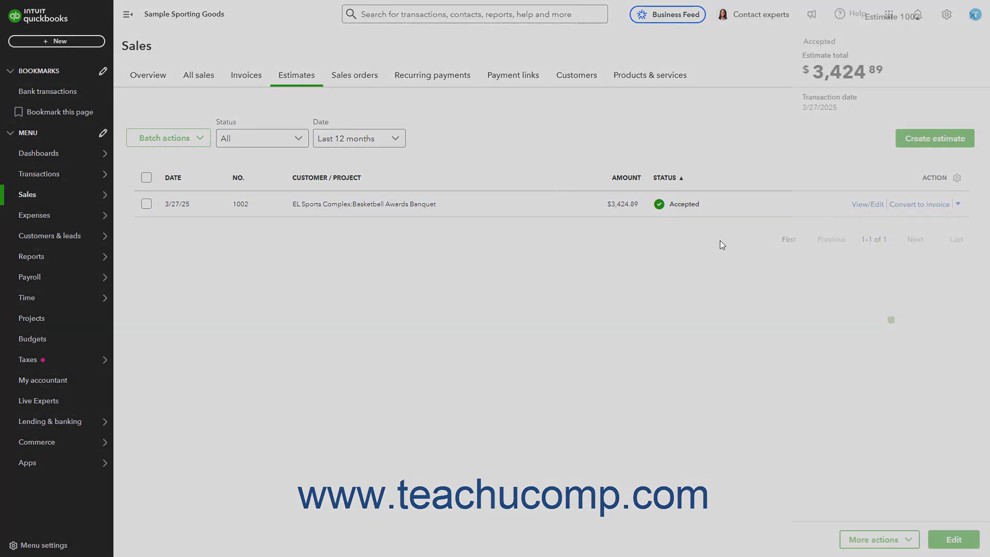
left_click(953, 539)
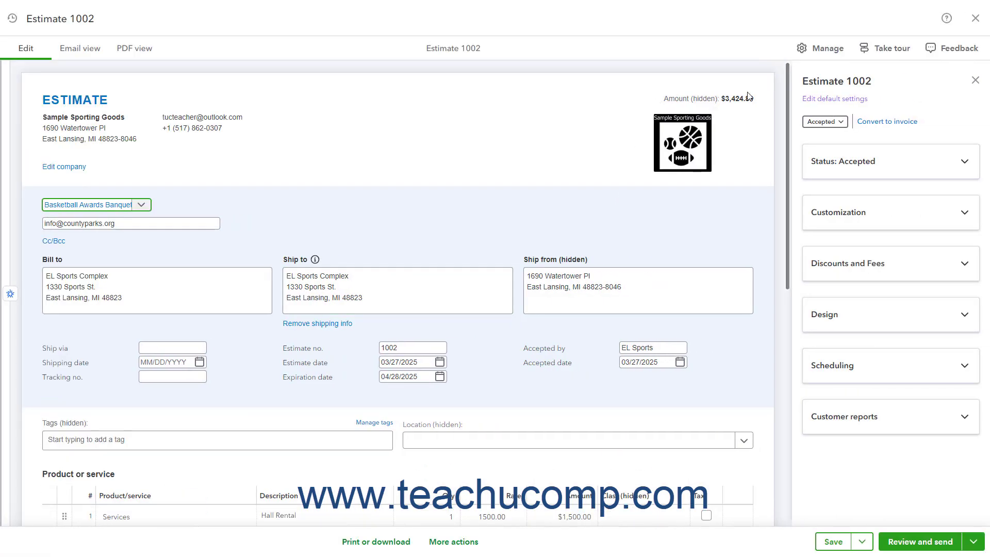
left_click(840, 123)
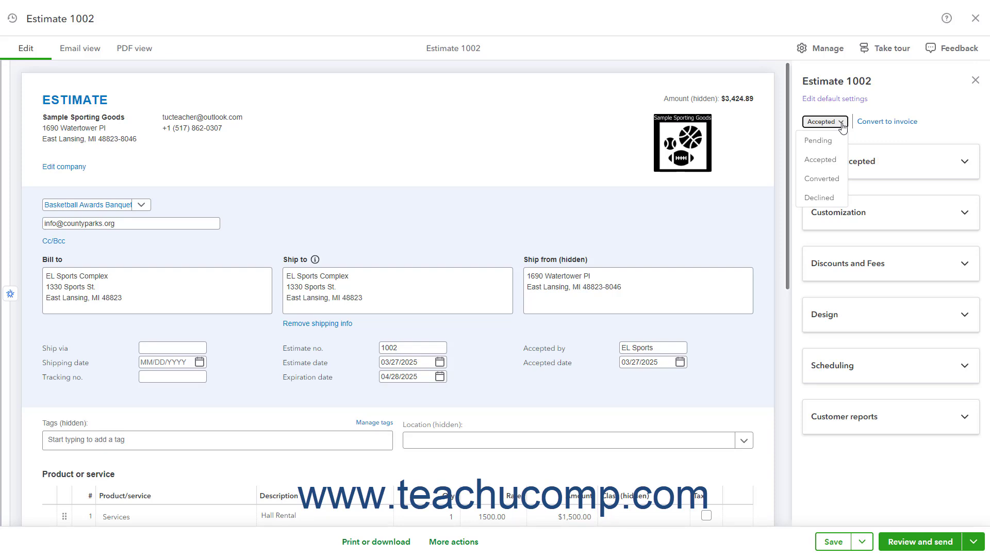
left_click(898, 94)
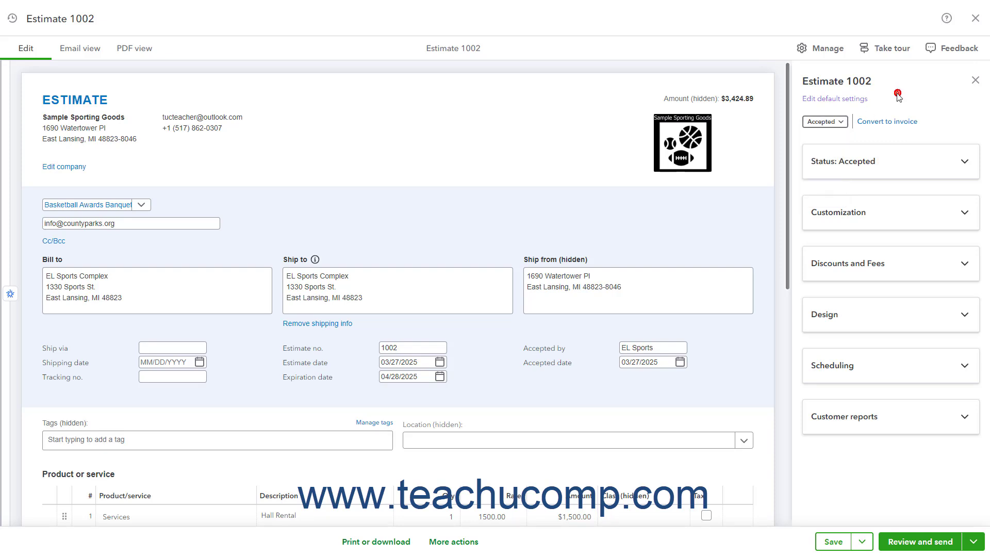
left_click(828, 48)
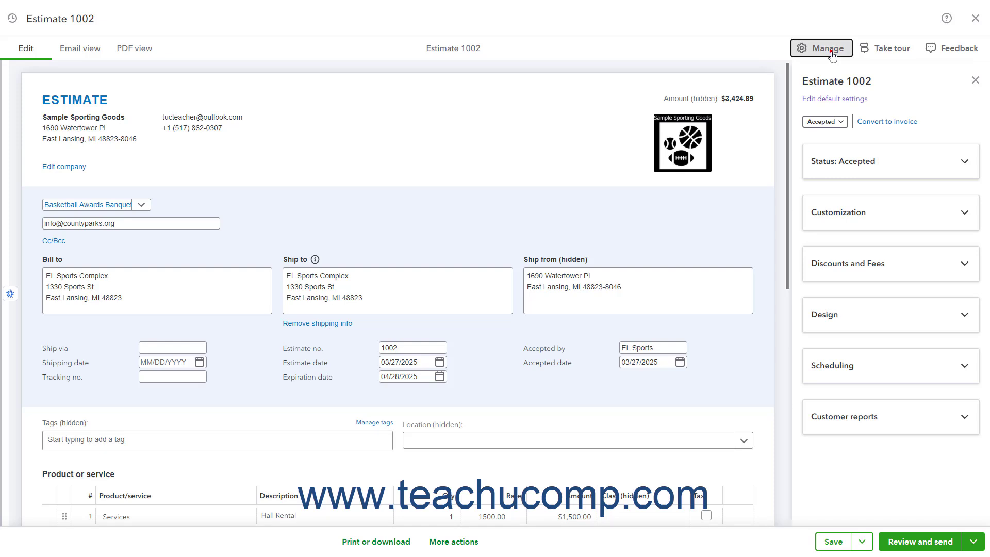
left_click(828, 48)
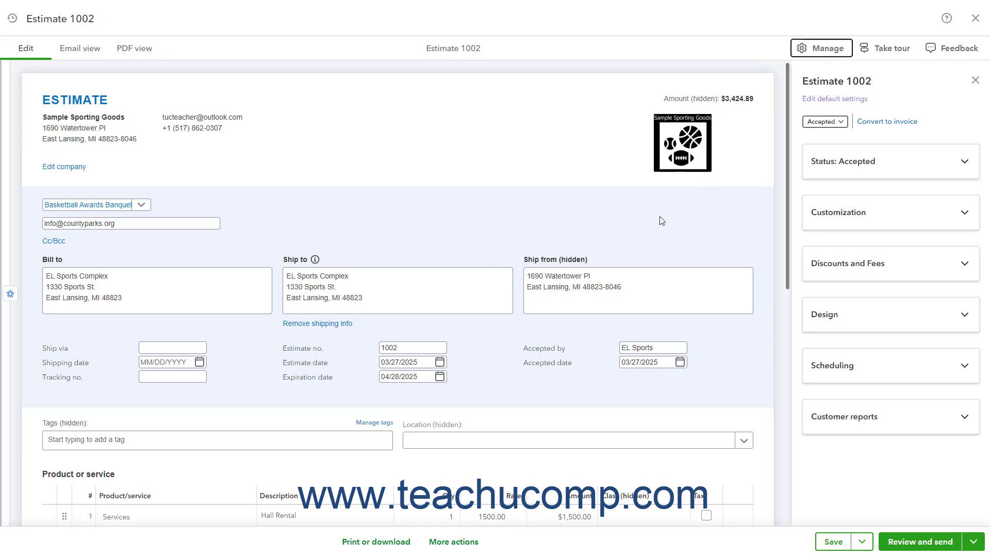
Step: Check the estimate's Accepted by and Accepted date fields, and save and close the estimate
left_click(656, 347)
left_click(680, 365)
left_click(681, 365)
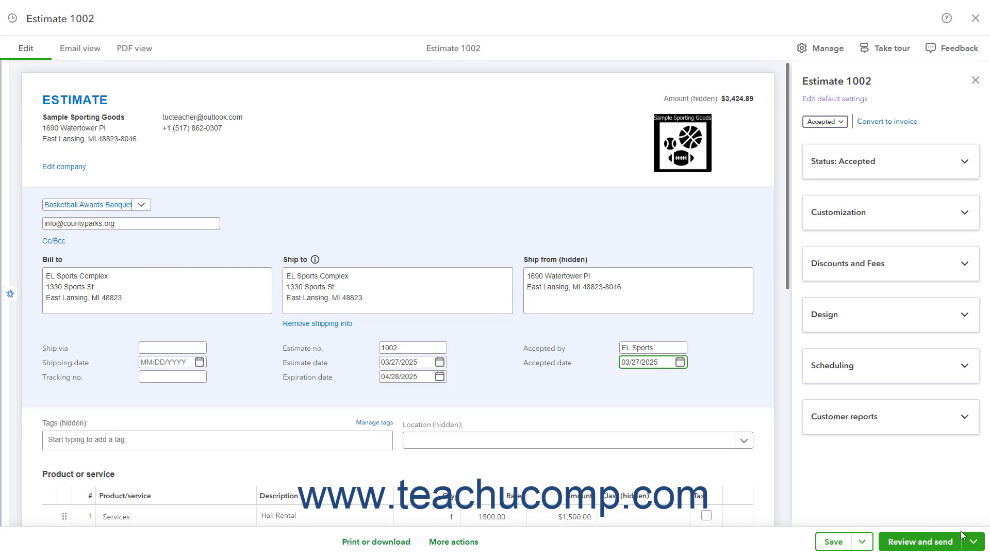
left_click(861, 541)
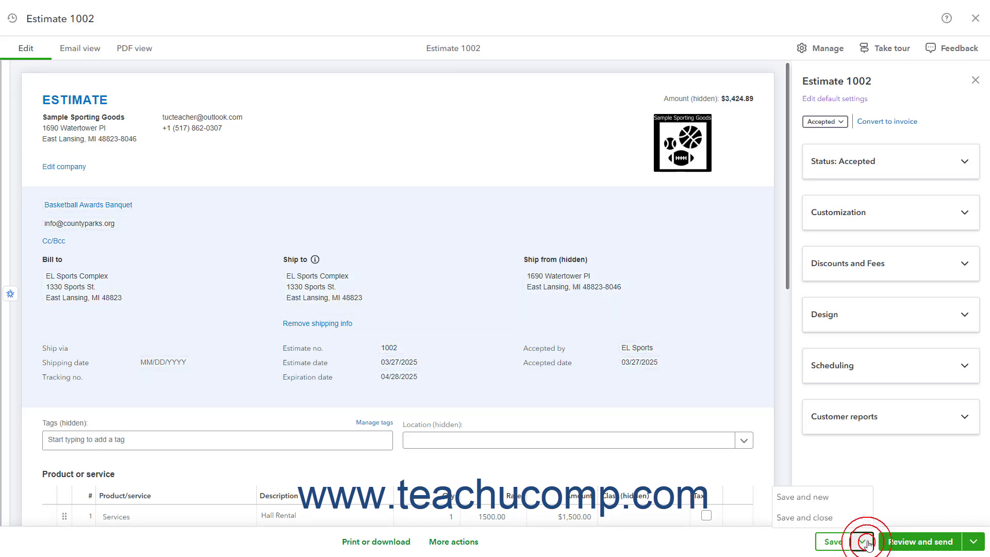
left_click(847, 522)
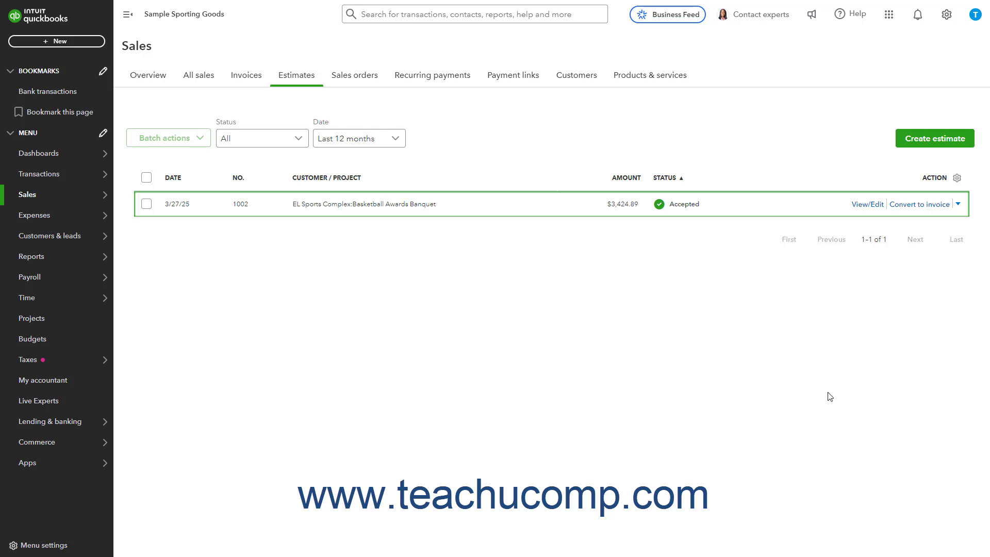
Step: Save the company's sales settings with Progress Invoicing on, allowing multiple partial invoices from a single estimate, and close the settings
left_click(947, 16)
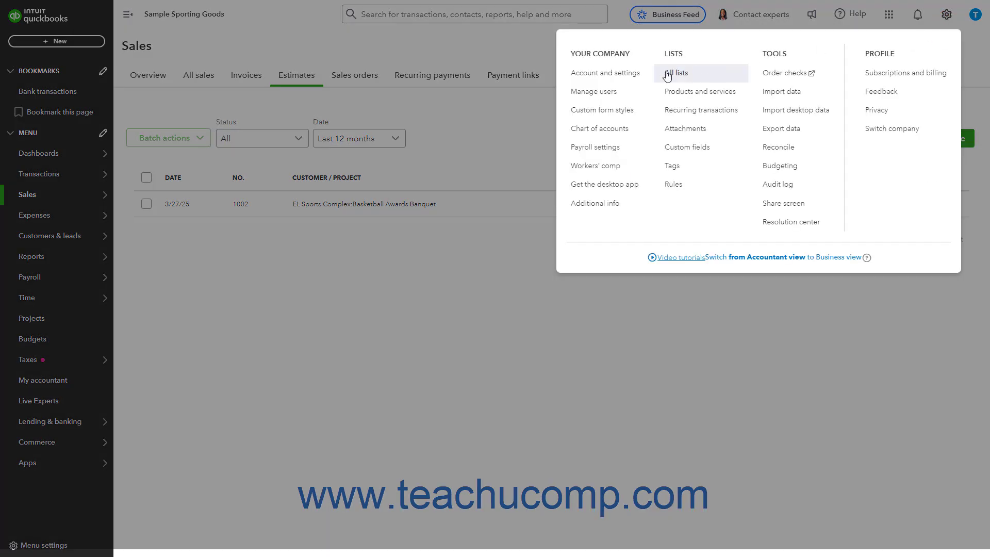
left_click(637, 77)
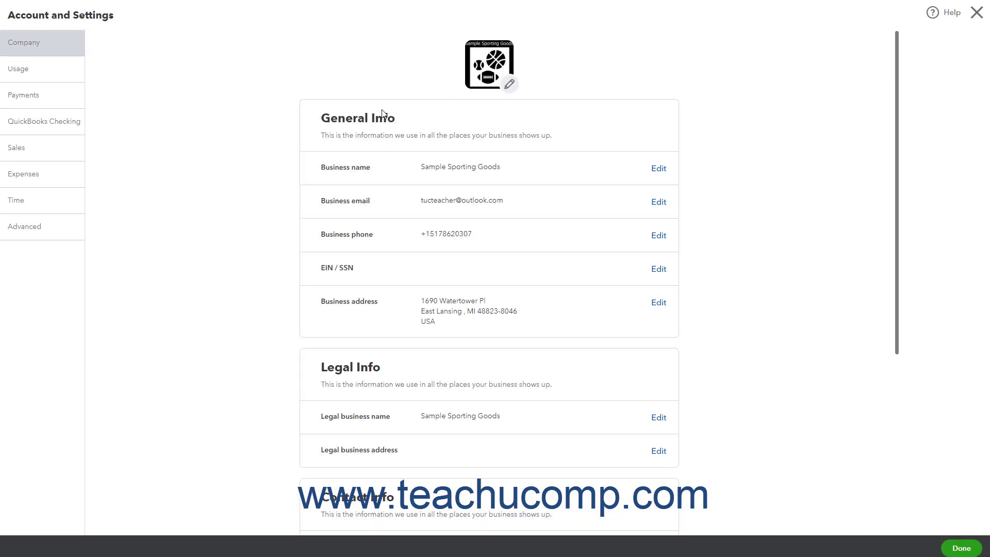
left_click(52, 163)
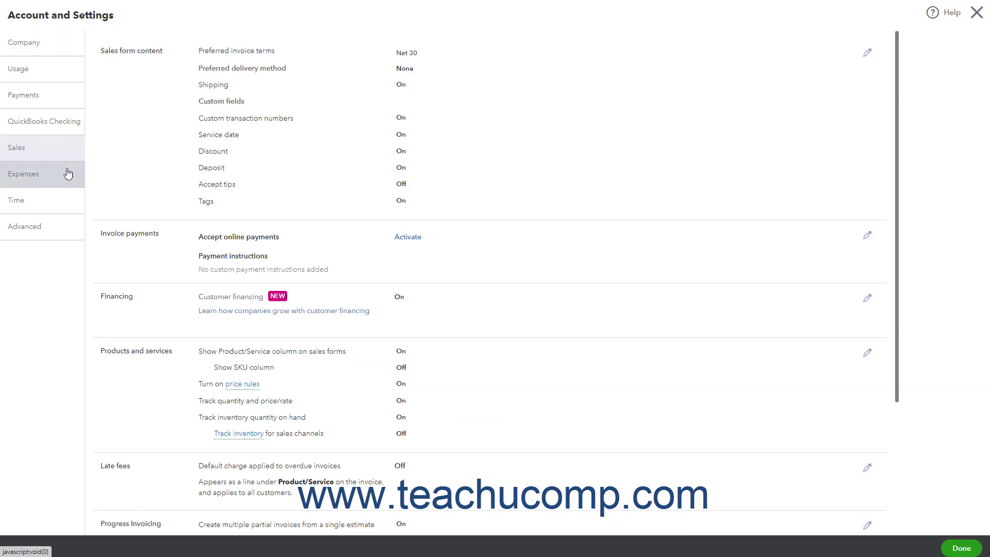
scroll(147, 288, "down", 3)
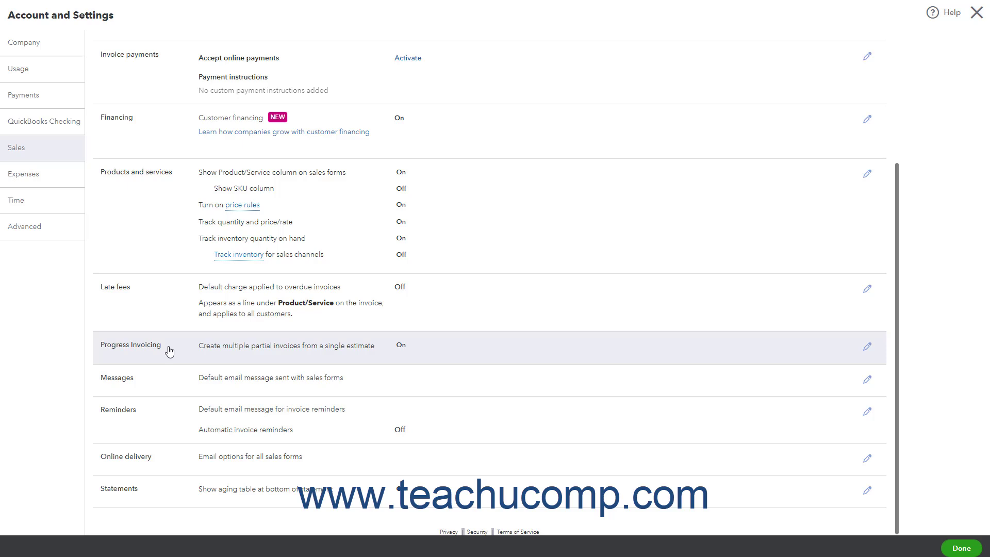
left_click(169, 350)
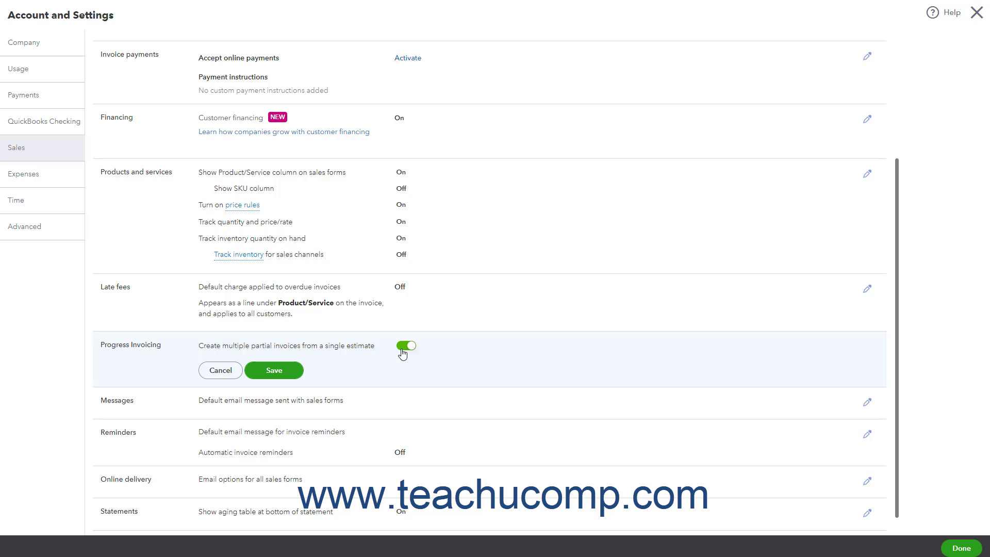
left_click(284, 375)
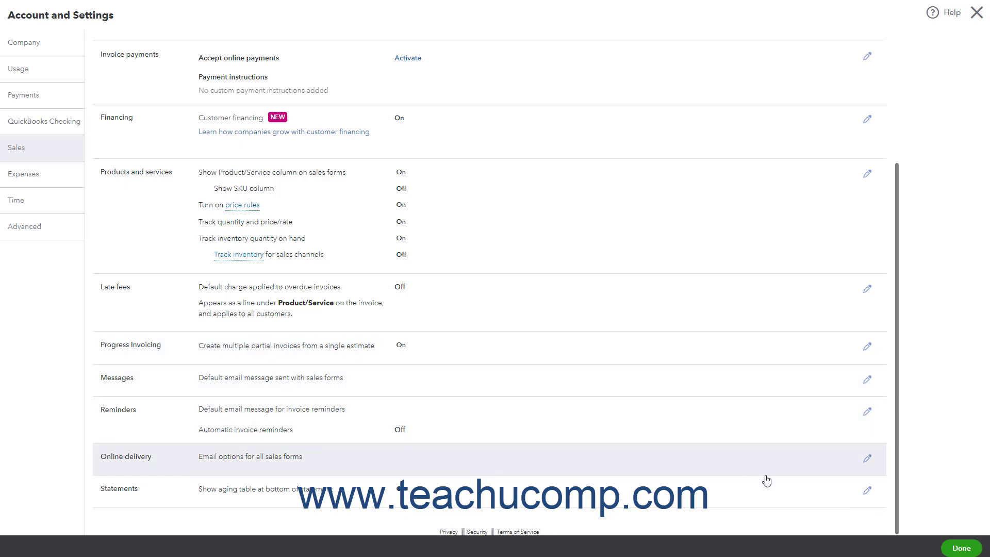
left_click(963, 549)
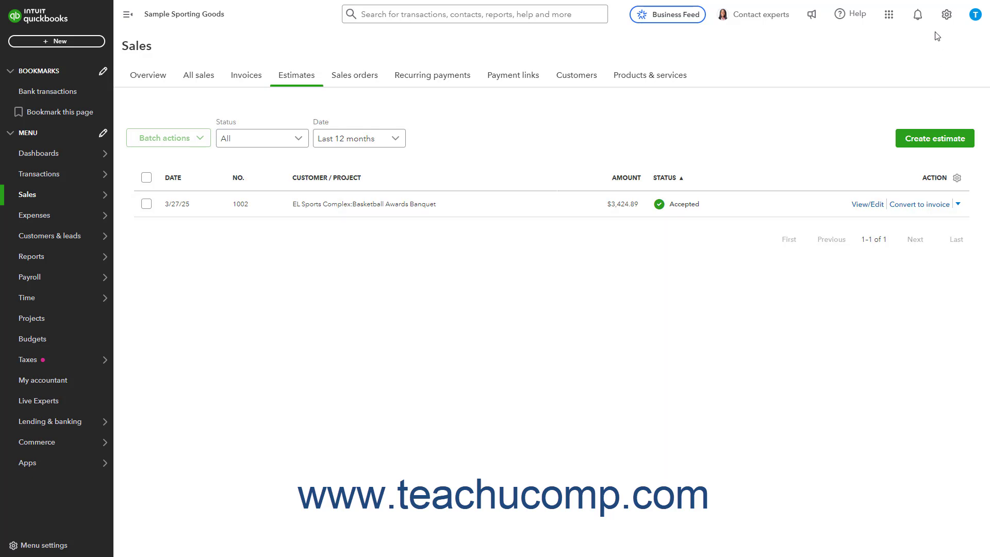
Step: Open the custom form style My Custom Progress Invoice Form and check its template designs and content sections
left_click(947, 15)
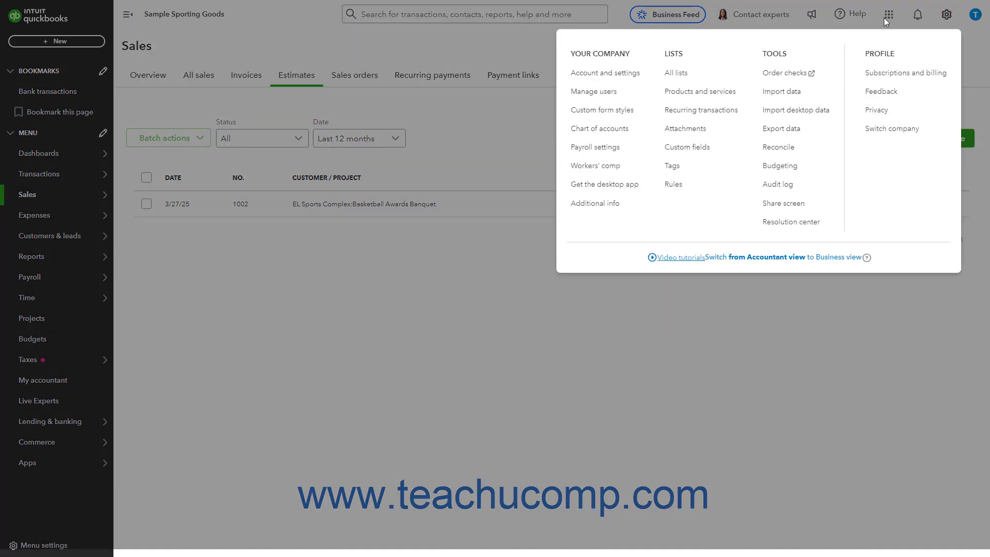
left_click(587, 120)
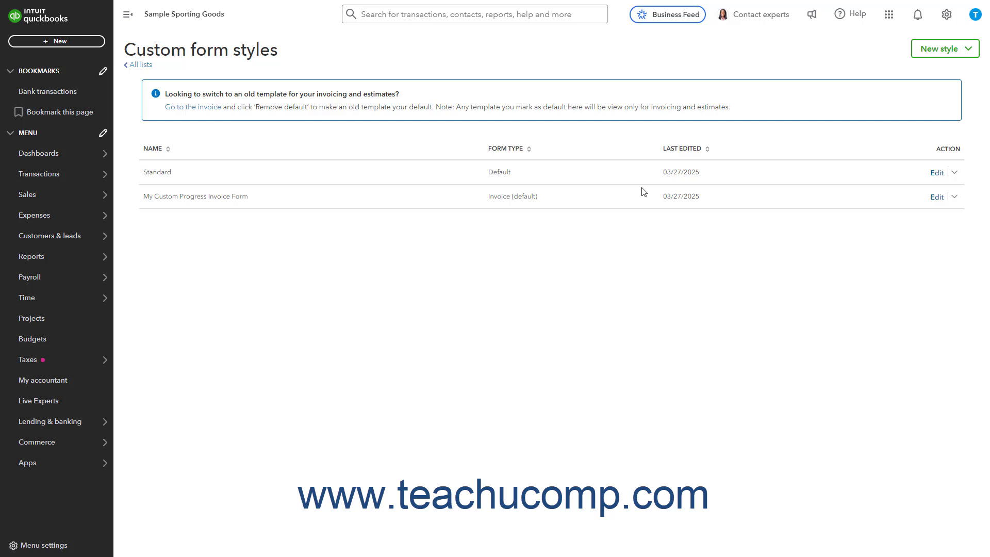
left_click(937, 197)
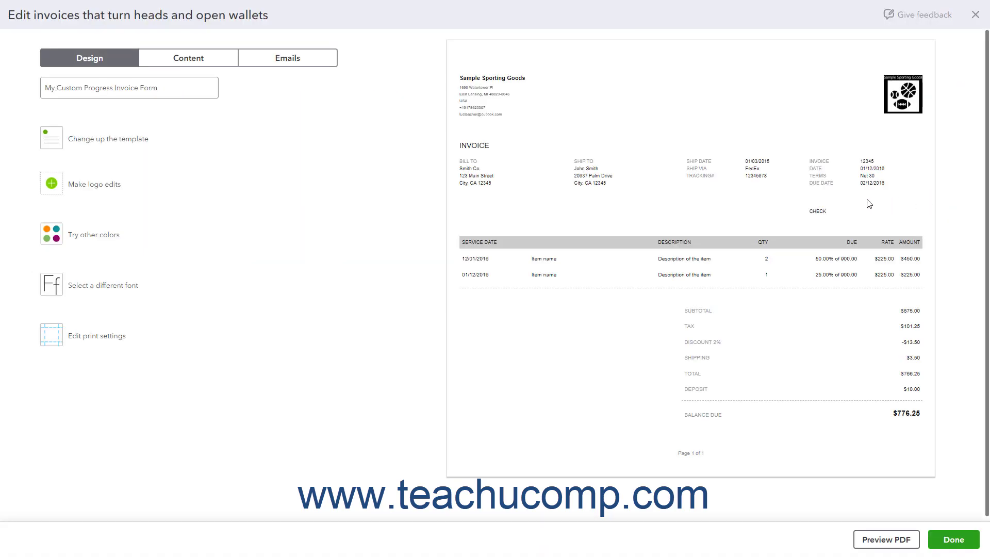
left_click(89, 145)
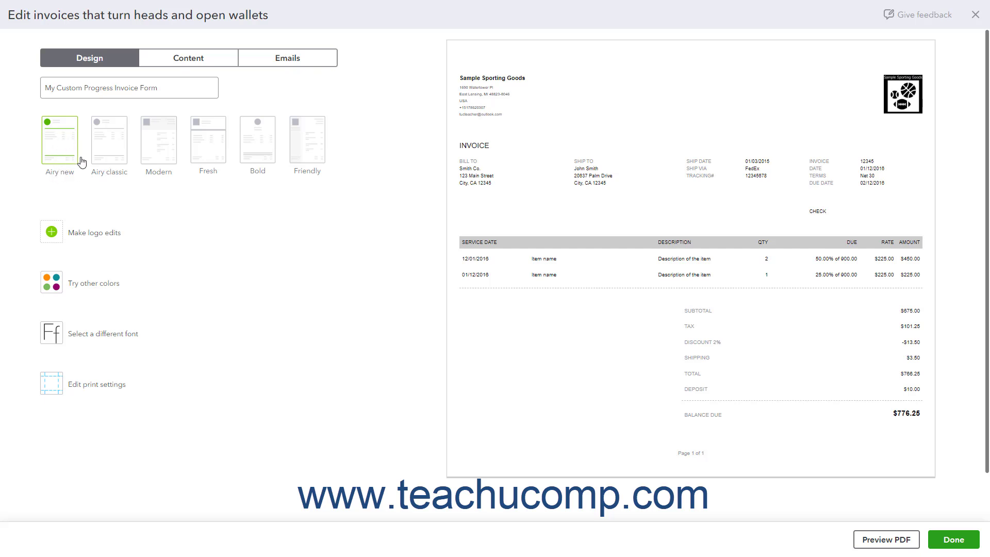
left_click(188, 63)
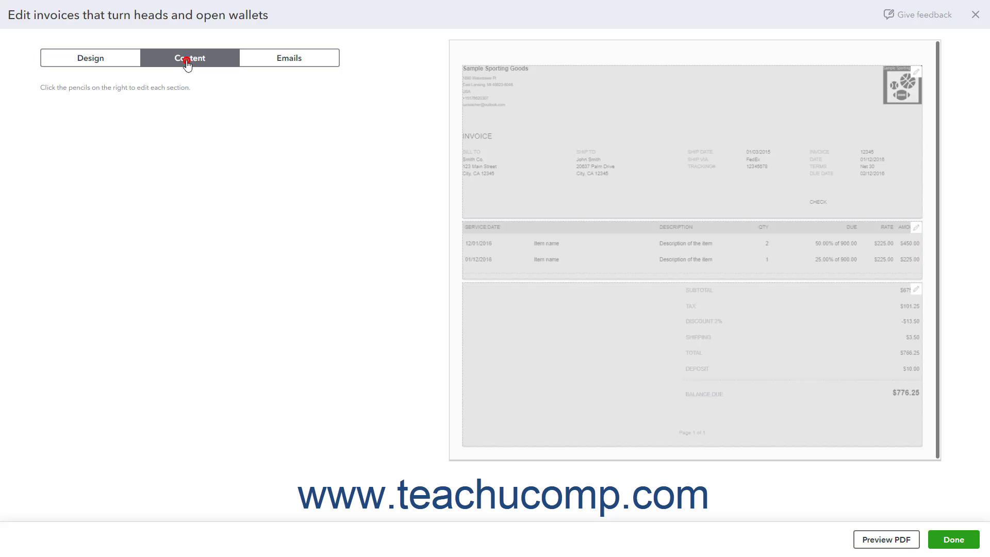
Step: Examine the form's activity table columns and activity options, including progress on line items, and exit without saving
left_click(503, 250)
left_click(86, 514)
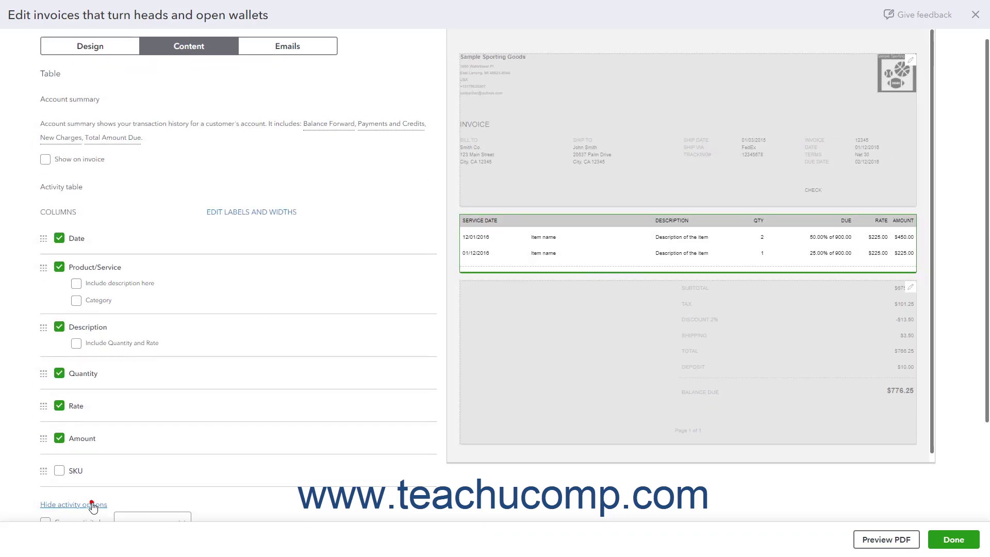
scroll(98, 503, "down", 3)
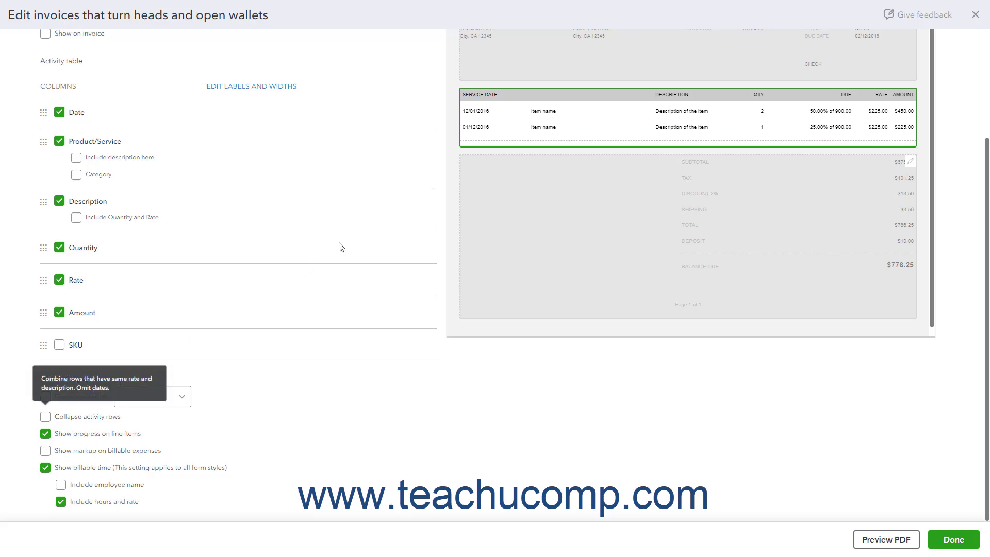
scroll(276, 188, "up", 3)
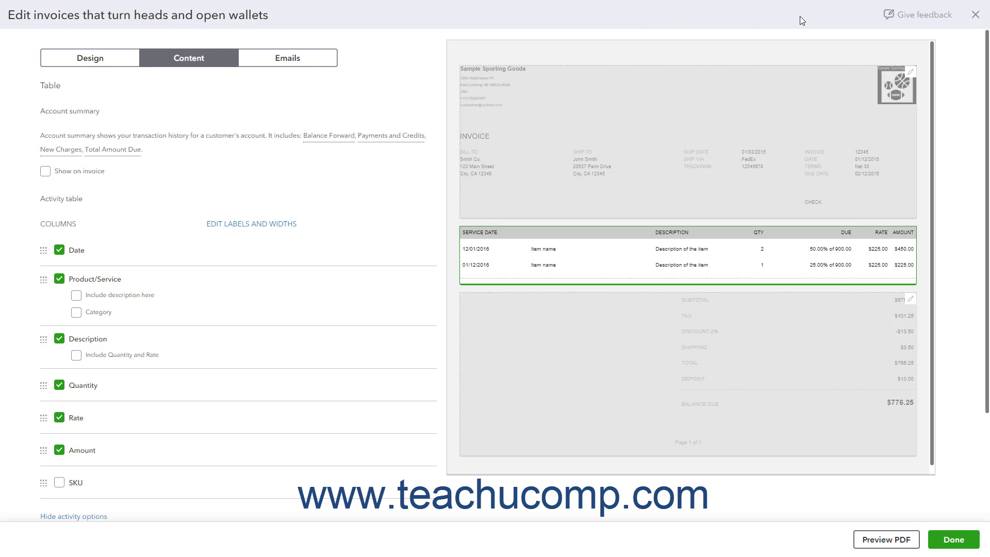
left_click(975, 14)
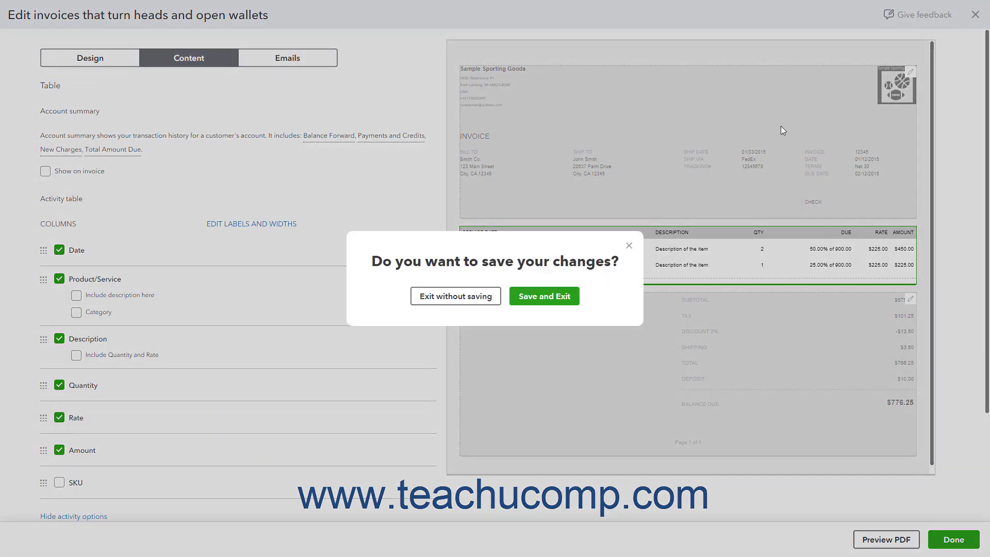
left_click(456, 296)
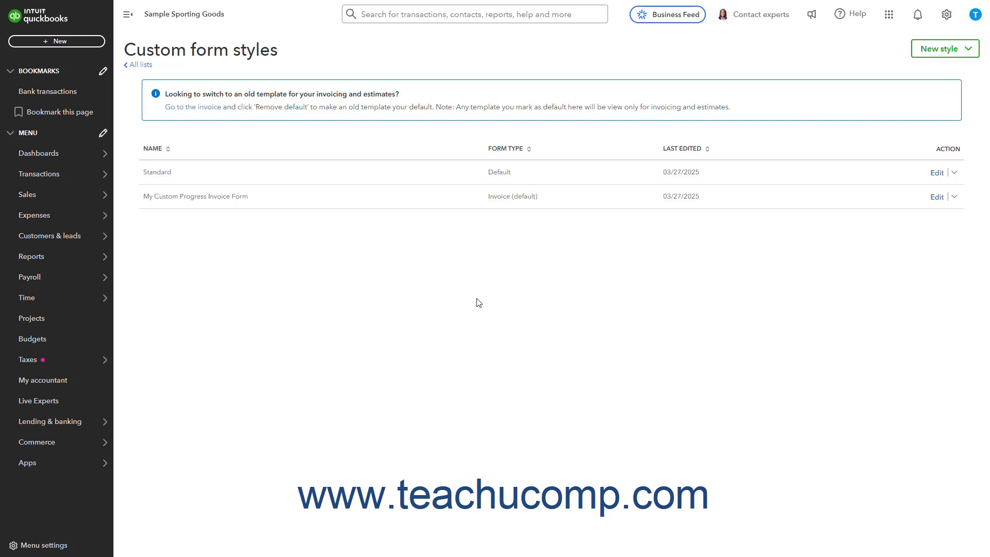
Step: Convert the accepted Basketball Awards Banquet estimate to an invoice using manual entry for each line
mouse_move(79, 202)
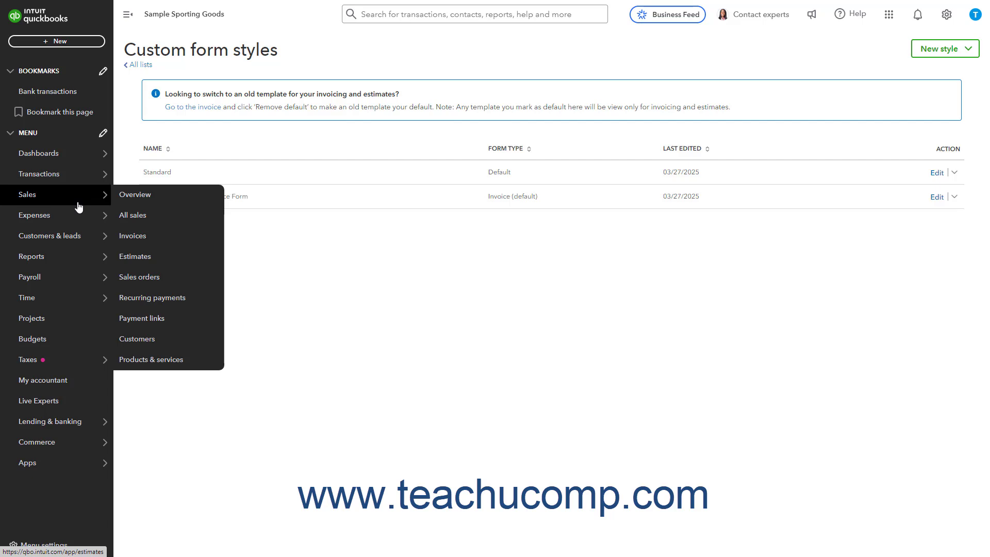
left_click(147, 259)
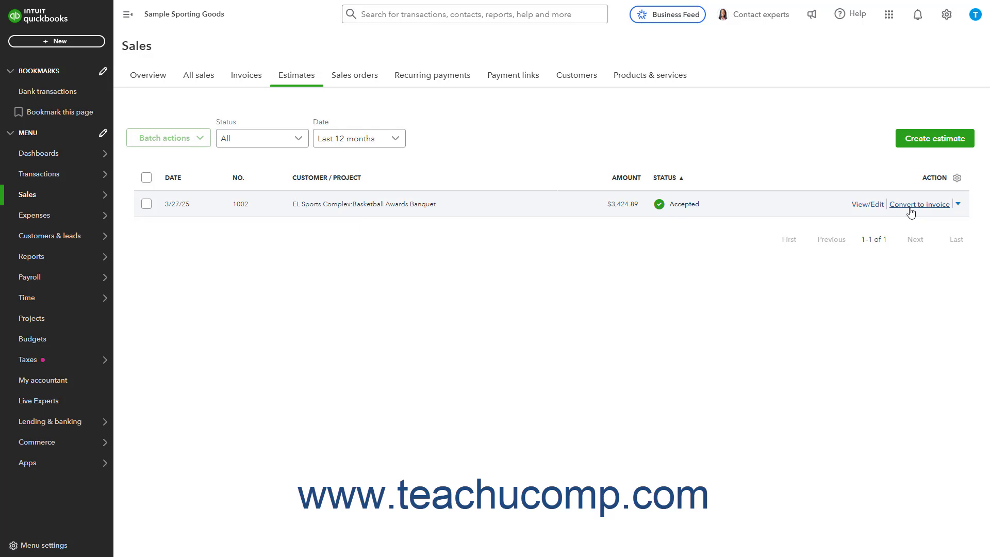
left_click(910, 206)
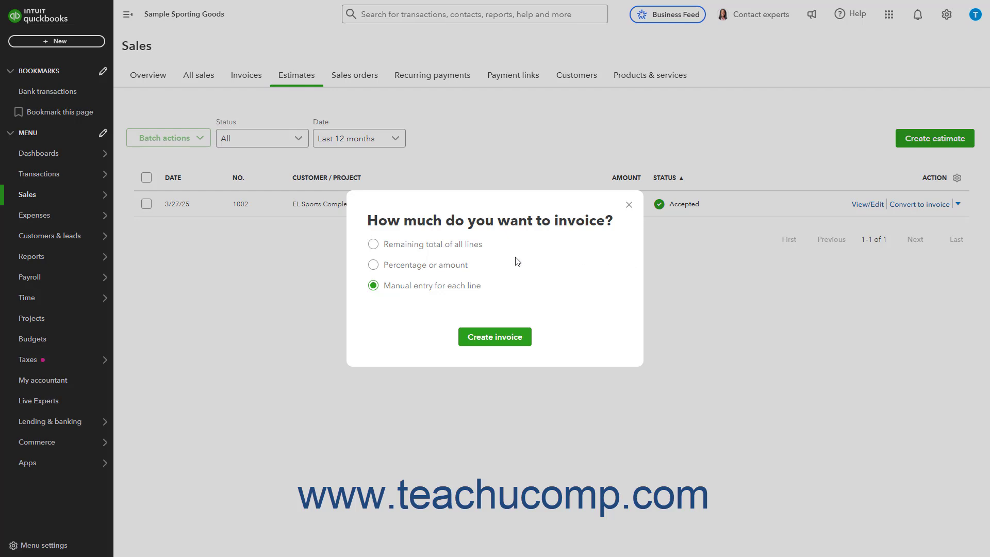
left_click(438, 246)
left_click(424, 265)
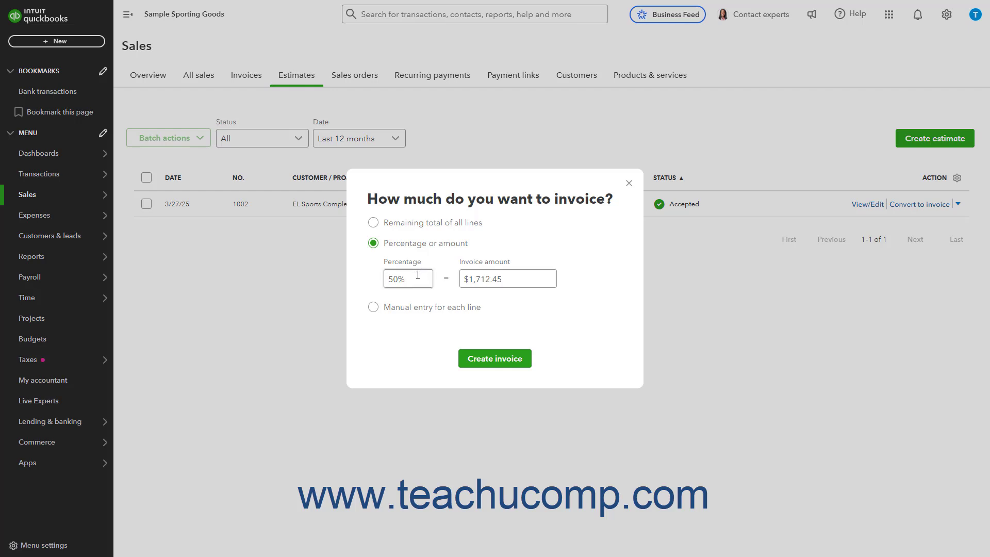
left_click(407, 308)
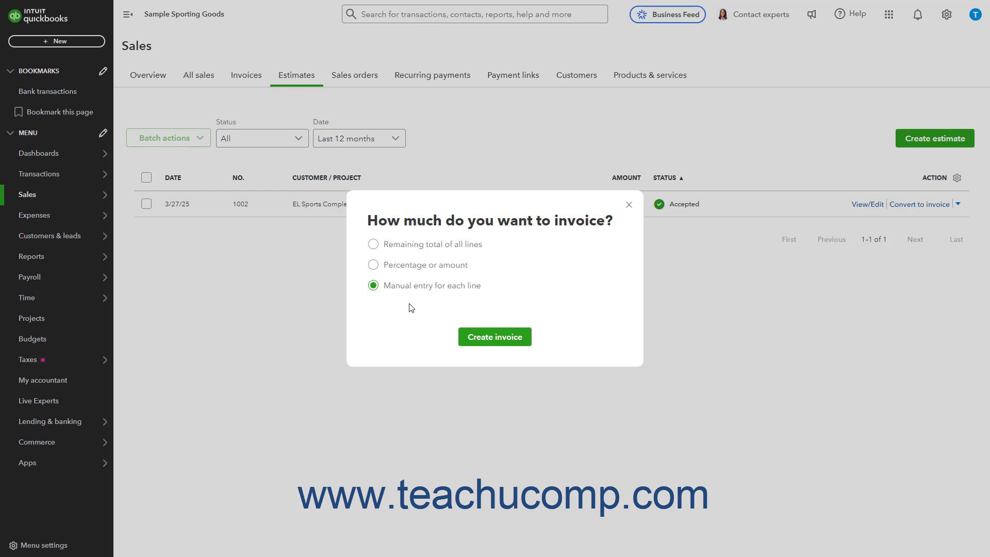
left_click(508, 337)
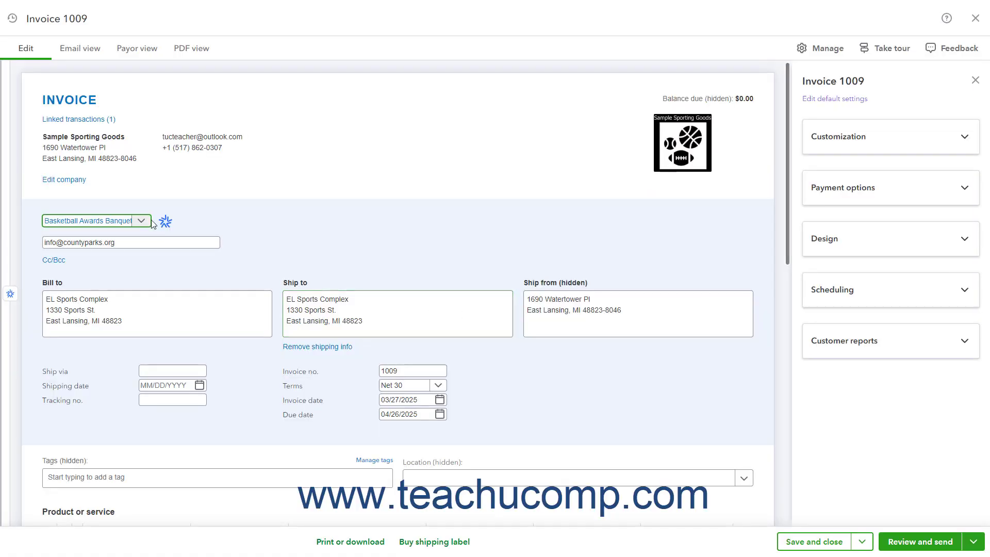
Step: Check the transaction linked to the invoice and review the Due amounts in its product and service lines
left_click(78, 120)
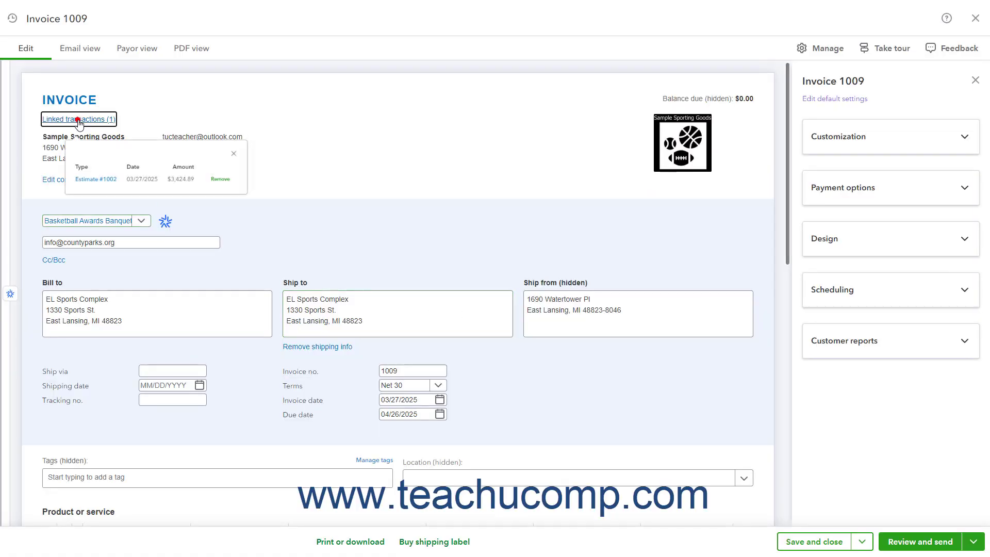
left_click(79, 120)
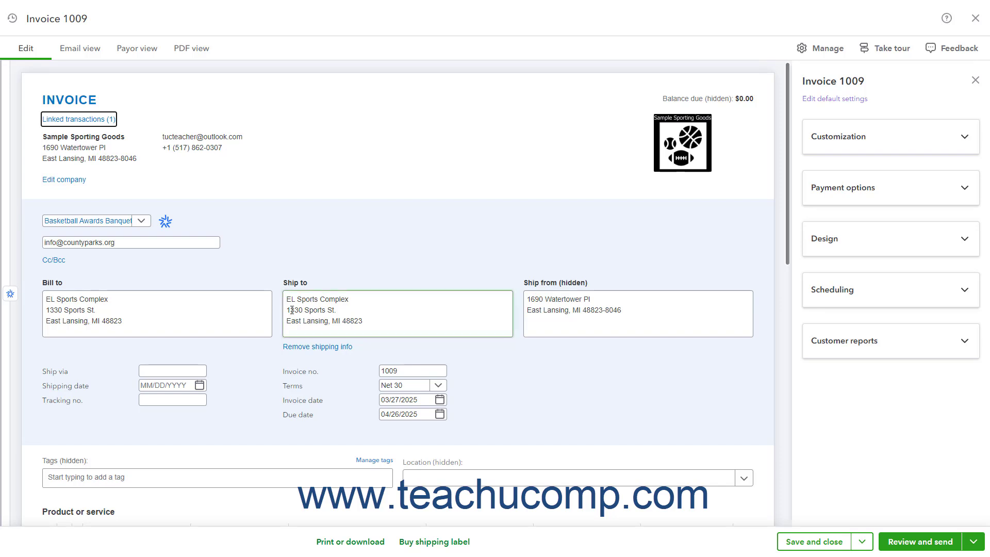
scroll(281, 289, "down", 5)
left_click(314, 371)
left_click(310, 291)
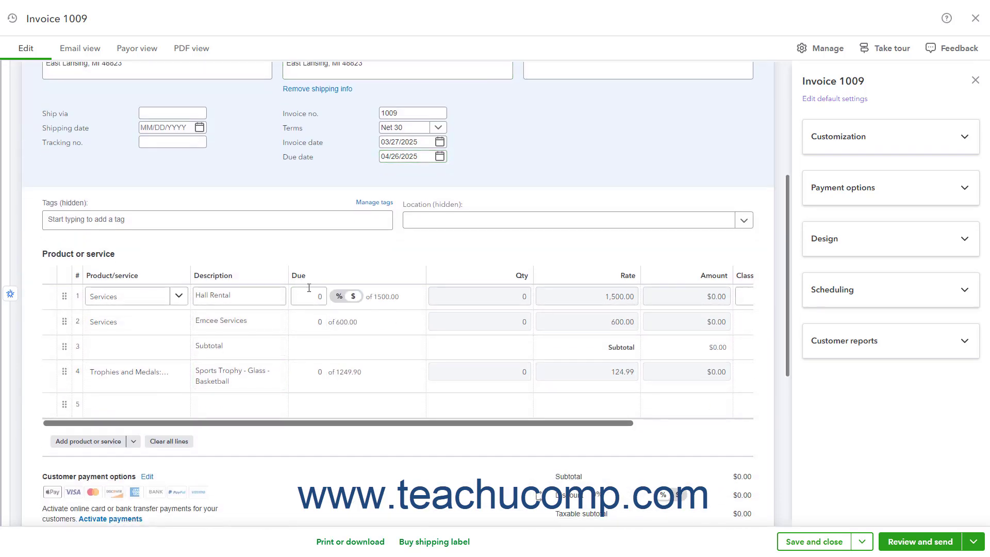
Step: Switch the Sports Trophy - Glass - Basketball line's due entry to percent and set it to 100%
left_click(299, 380)
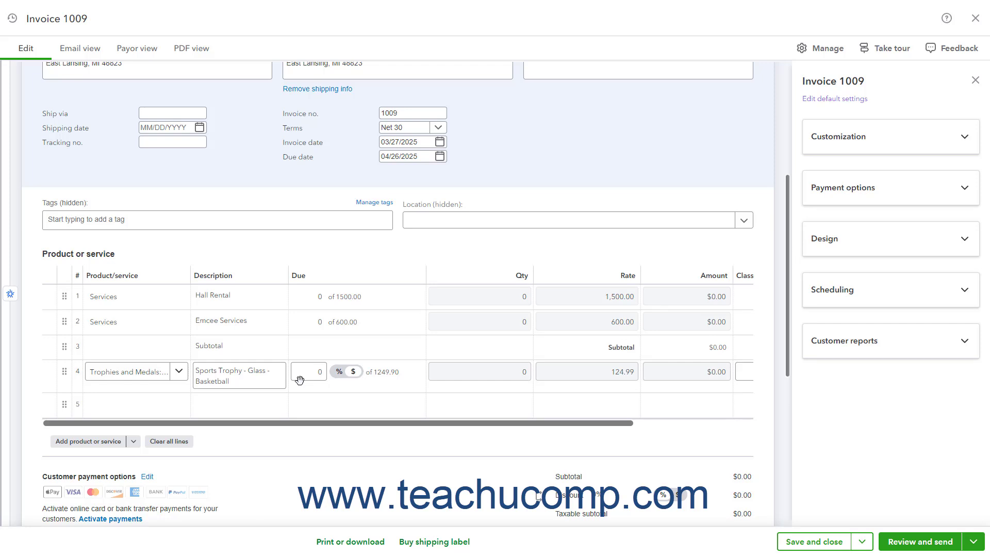
left_click(300, 381)
left_click(349, 375)
left_click(349, 375)
left_click(348, 374)
left_click(322, 372)
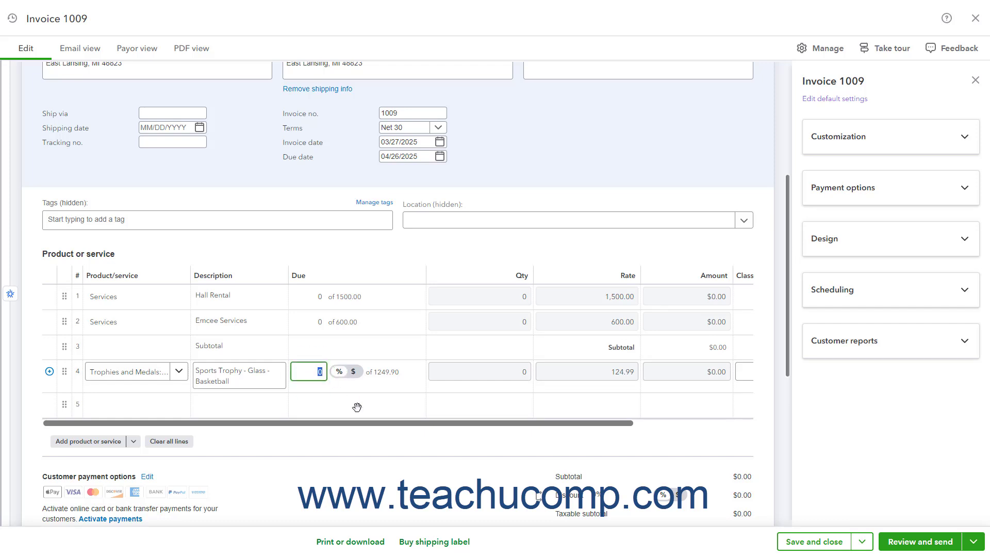
type("100")
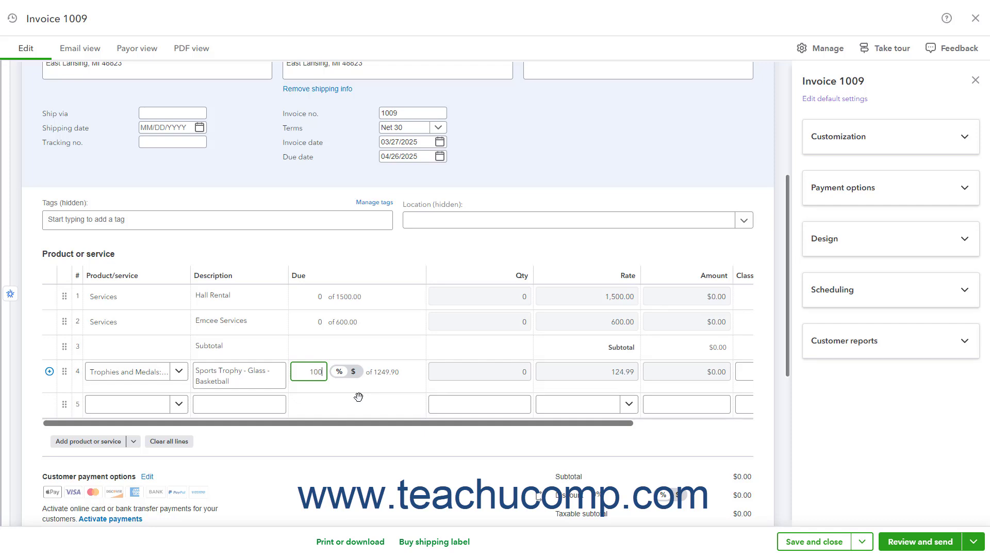
key("Tab")
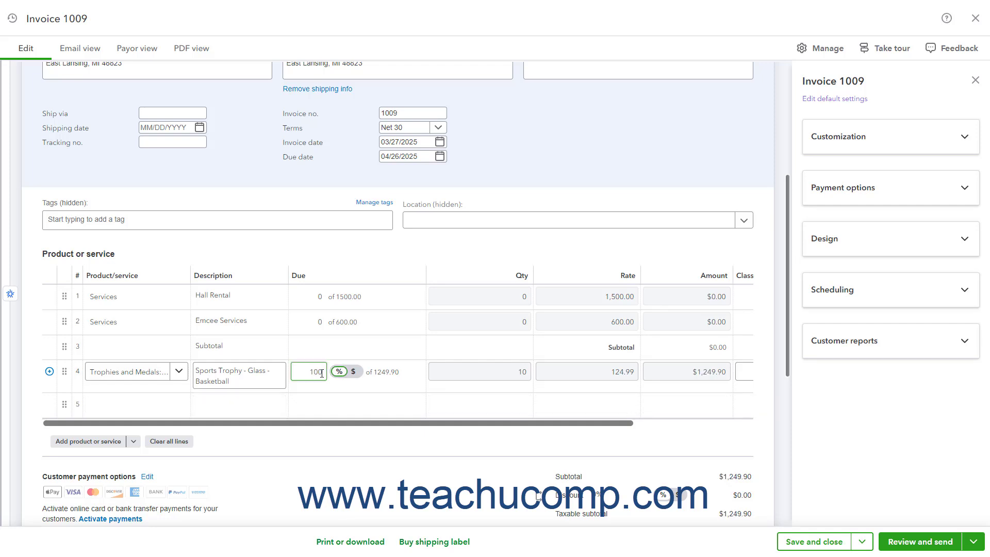
Step: Apply the My Custom Progress Invoice Form template to the invoice's design and save the invoice
left_click(852, 244)
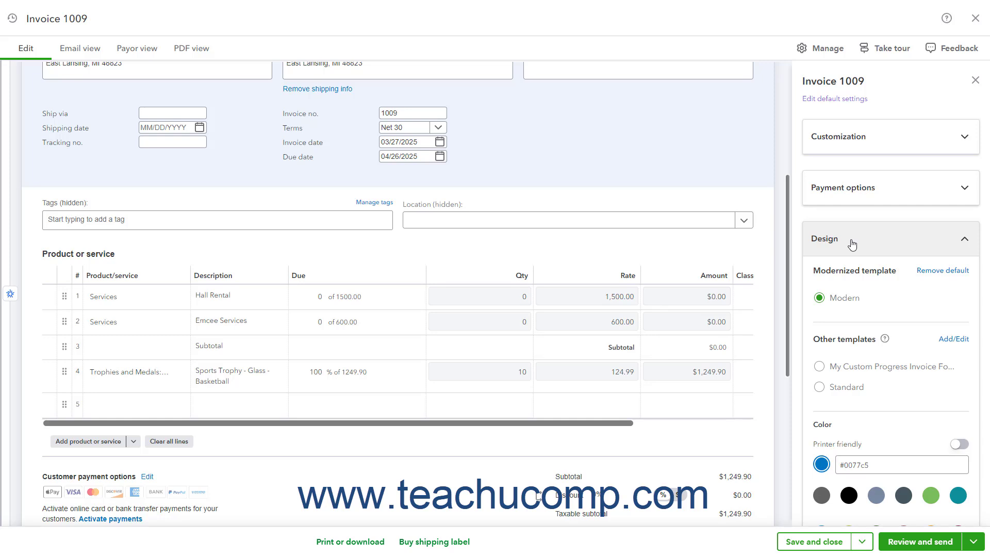
left_click(843, 369)
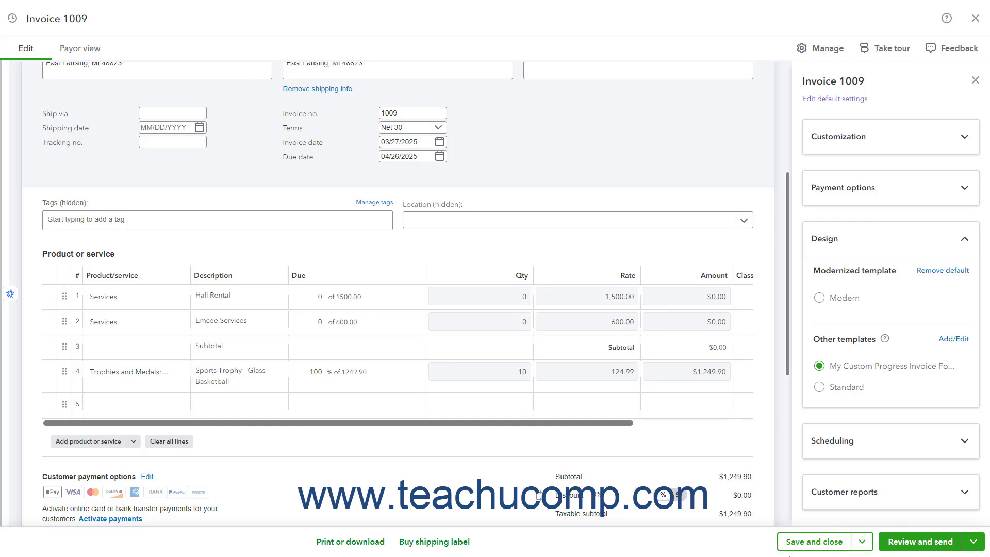
left_click(808, 539)
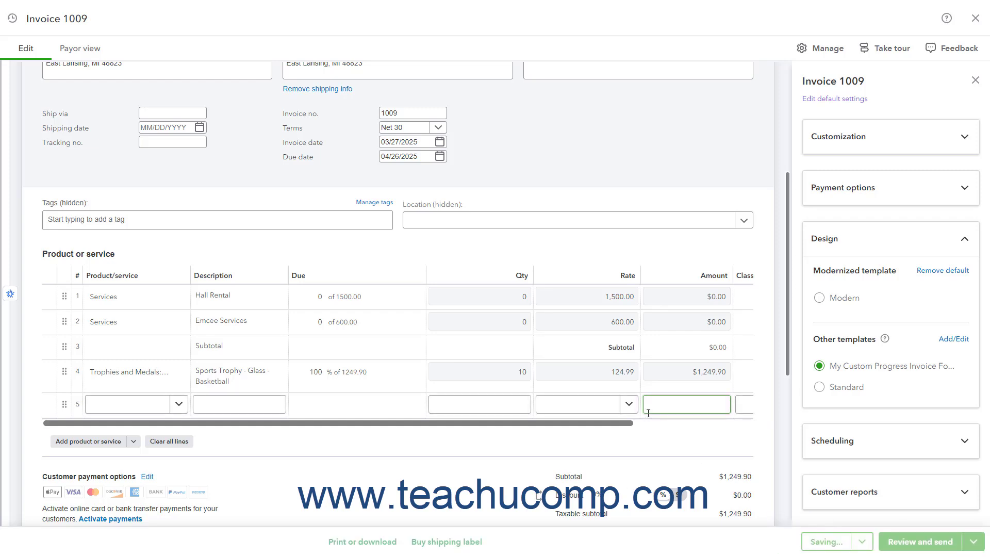